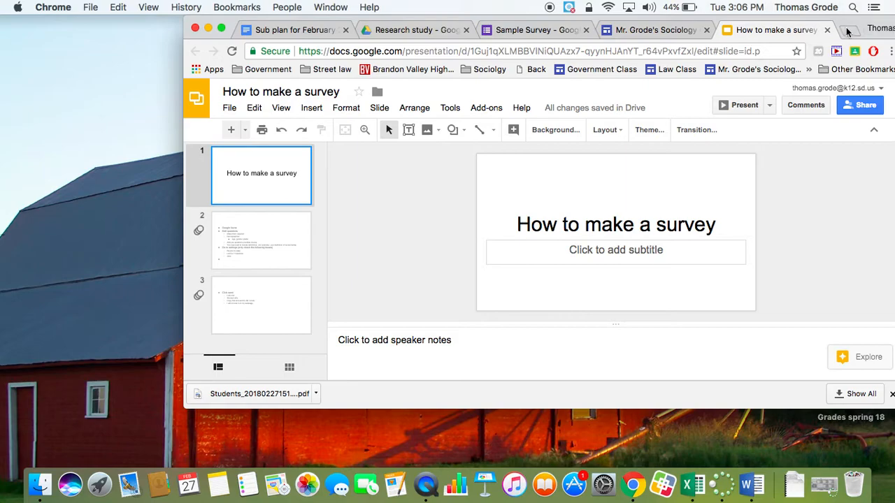
- Open Google Forms in a new full-screen browser tab and start a blank form
{"action": "left_click", "coordinate": [847, 31]}
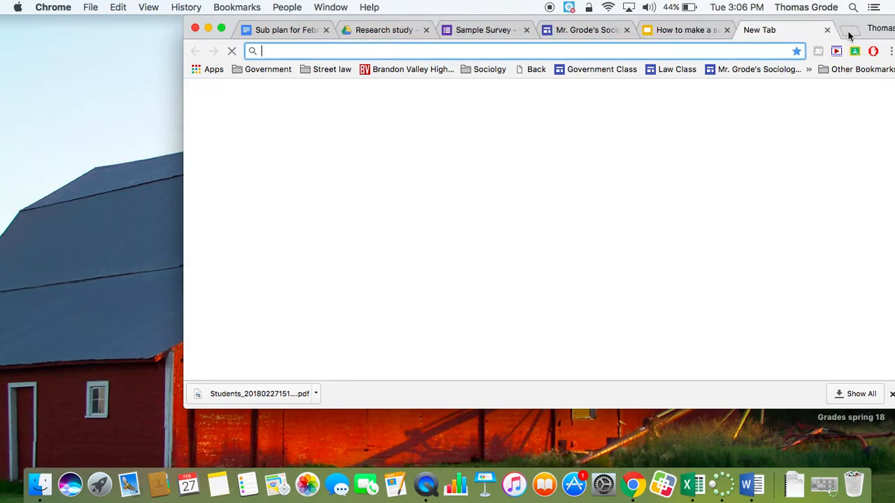
{"action": "left_click", "coordinate": [222, 29]}
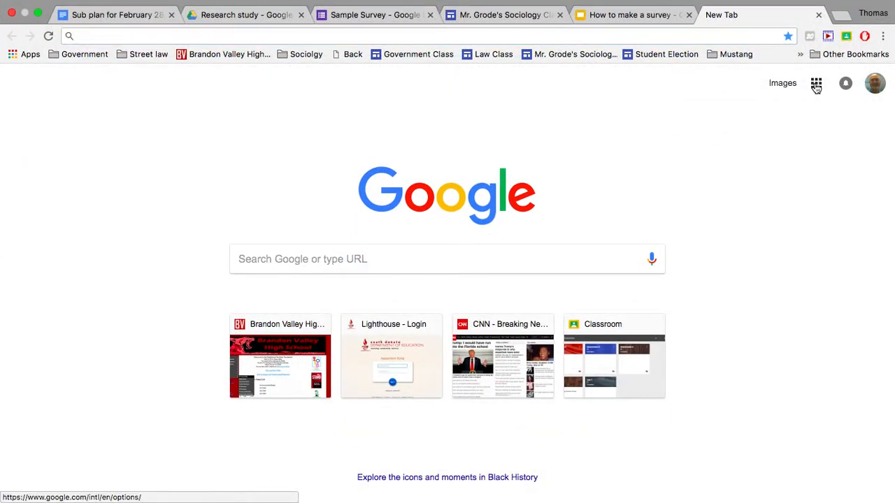
{"action": "left_click", "coordinate": [817, 85]}
{"action": "scroll", "coordinate": [781, 294], "scroll_direction": "down", "scroll_amount": 5}
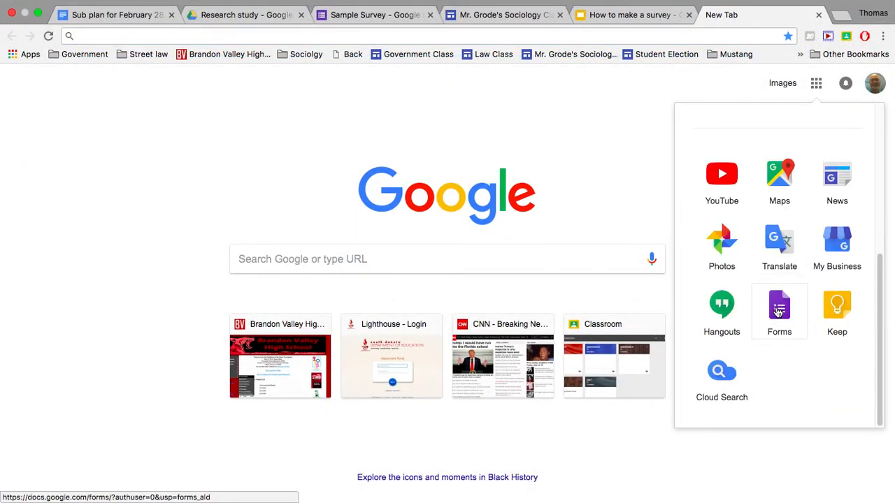
{"action": "left_click", "coordinate": [778, 312]}
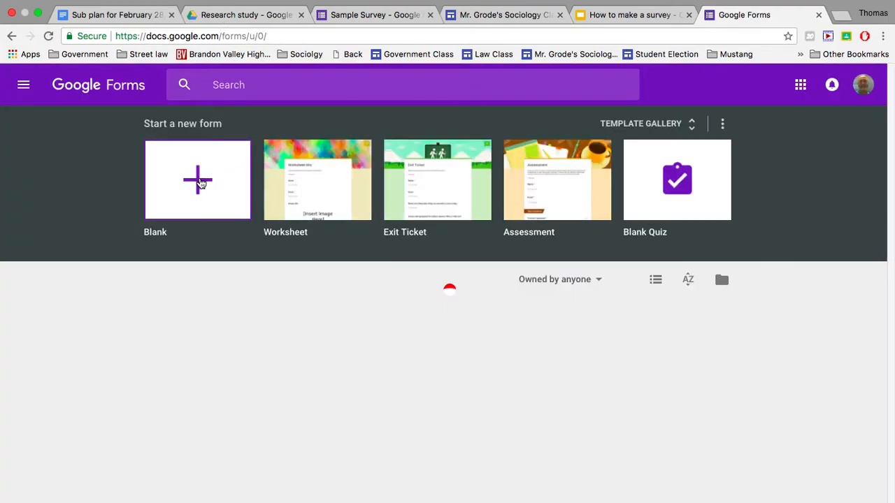
{"action": "left_click", "coordinate": [200, 181]}
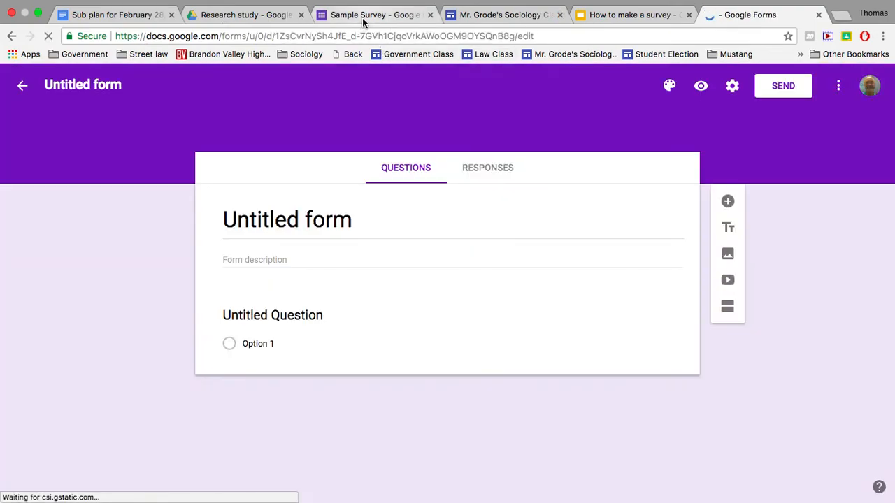
- Title the new form "Practice Survey"
{"action": "left_click", "coordinate": [335, 222]}
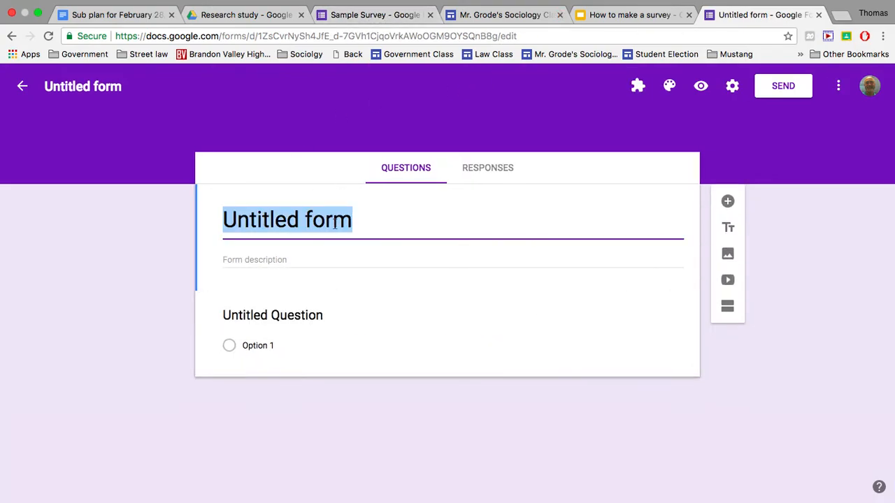
{"action": "type", "text": "jPr"}
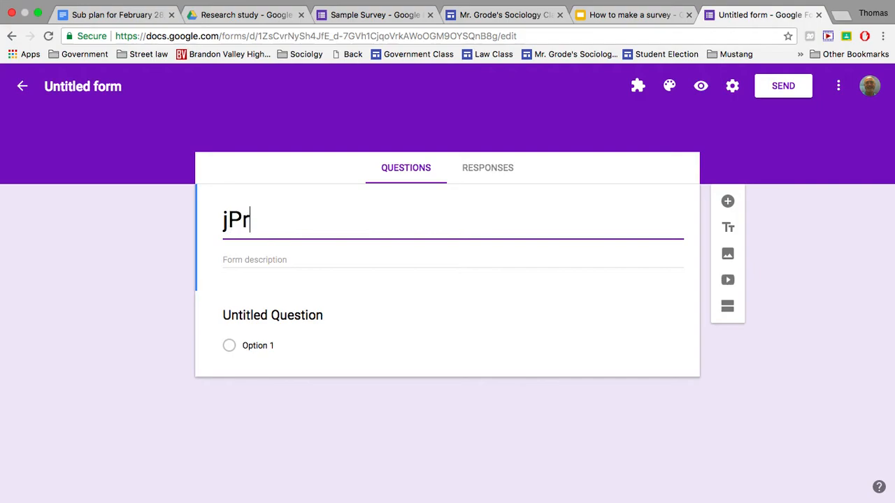
{"action": "key", "text": "BackSpace"}
{"action": "key", "text": "BackSpace"}
{"action": "key", "text": "BackSpace"}
{"action": "type", "text": "Pra"}
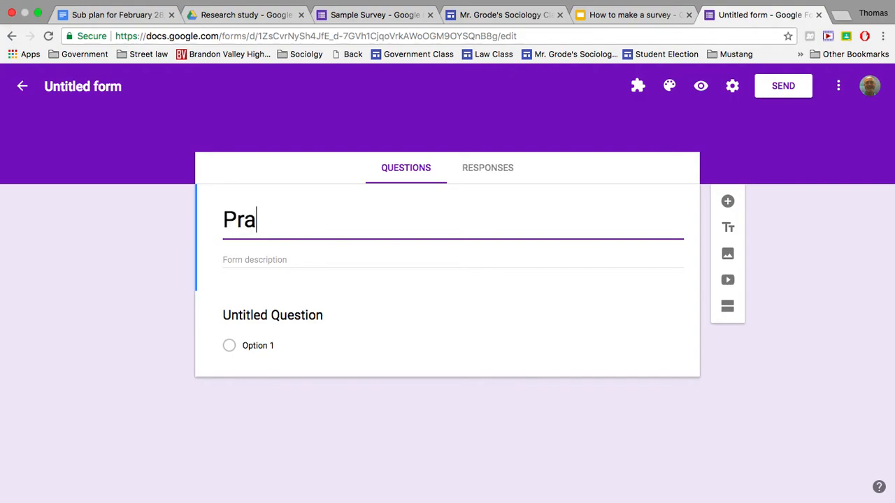
{"action": "type", "text": "ctice Survey"}
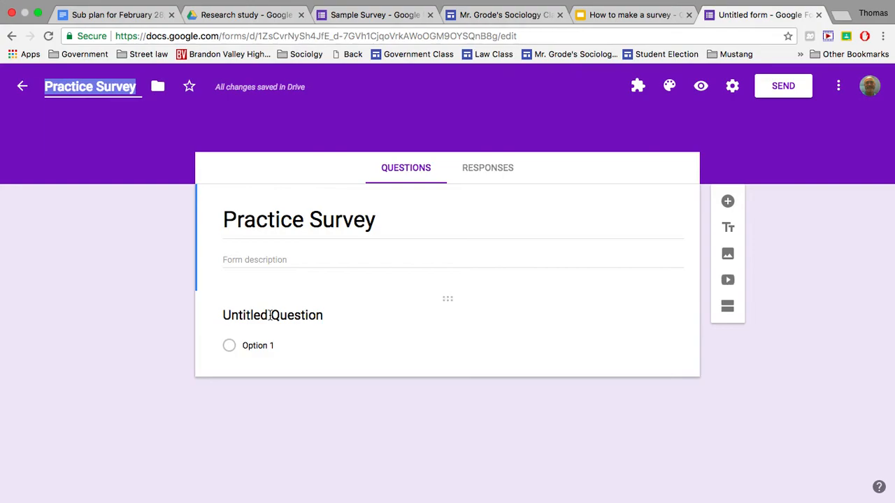
- Add a question above the untitled one and word it "What is your age?"
{"action": "left_click", "coordinate": [729, 202]}
{"action": "left_click", "coordinate": [729, 203]}
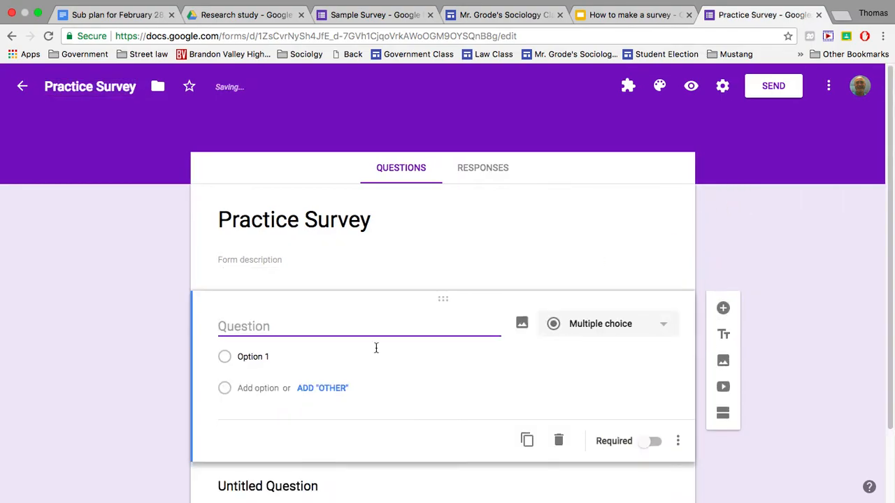
{"action": "scroll", "coordinate": [331, 343], "scroll_direction": "down", "scroll_amount": 2}
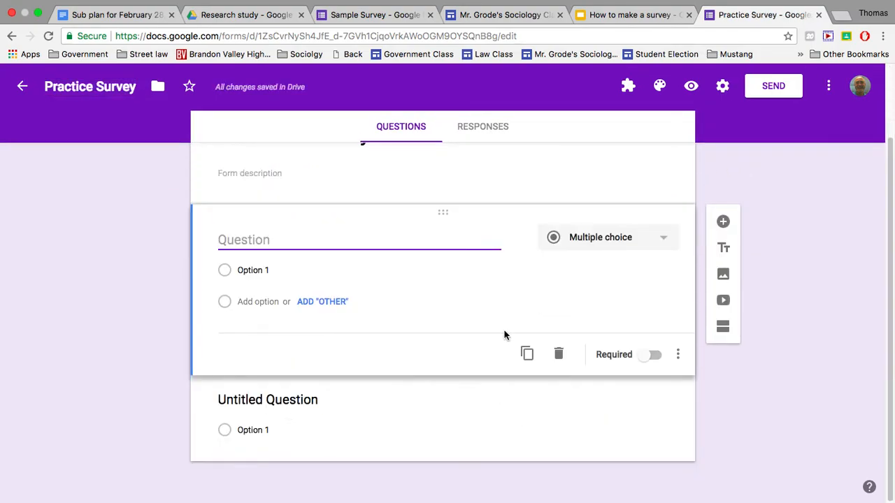
{"action": "left_click", "coordinate": [317, 401]}
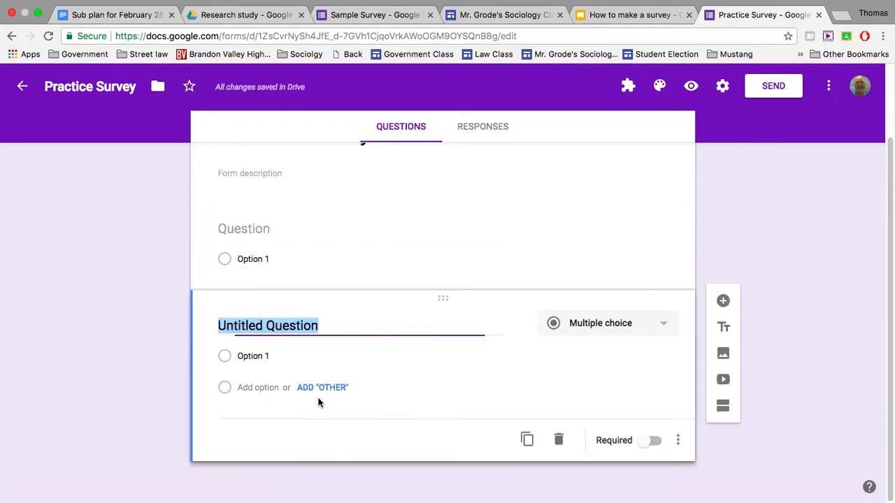
{"action": "left_click", "coordinate": [296, 231]}
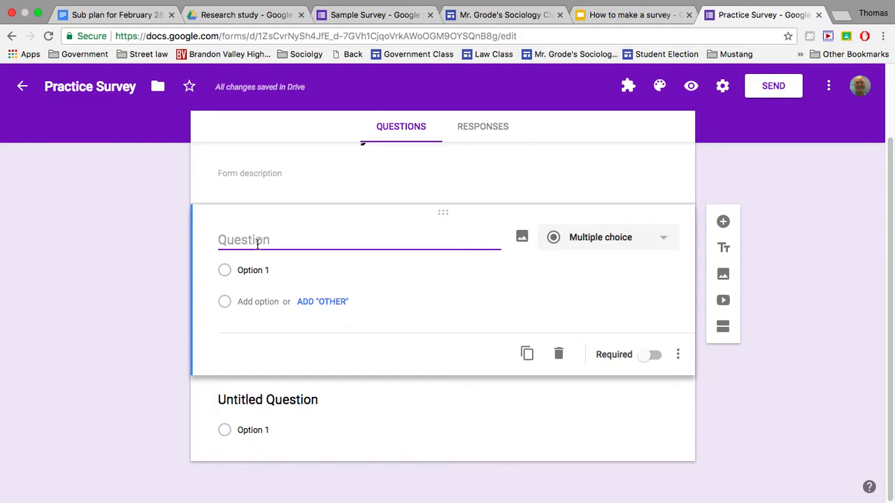
{"action": "type", "text": "What is your age?"}
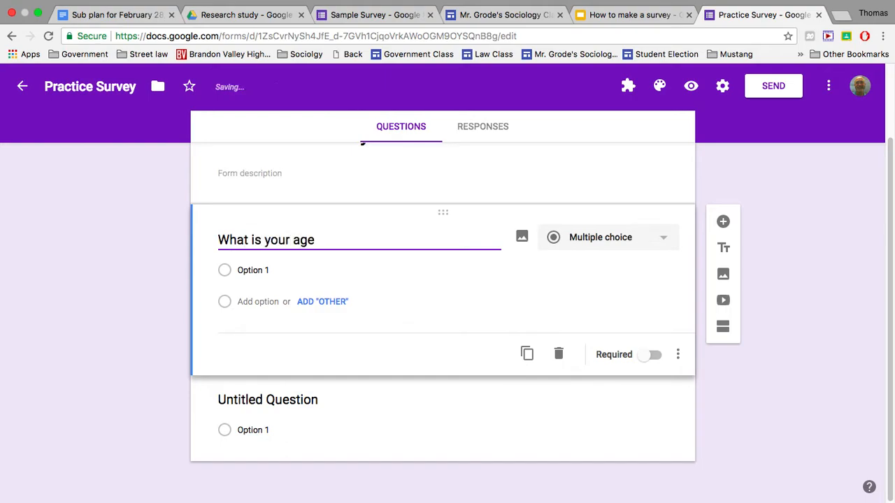
- Give the age question the options 15, 16, 17 and 18, and make it required
{"action": "left_click", "coordinate": [271, 270]}
{"action": "type", "text": "15"}
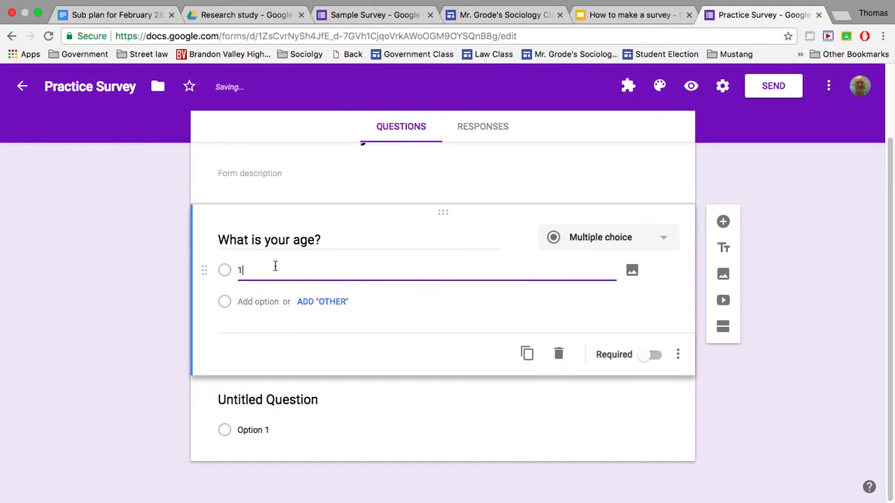
{"action": "left_click", "coordinate": [268, 300]}
{"action": "type", "text": "16"}
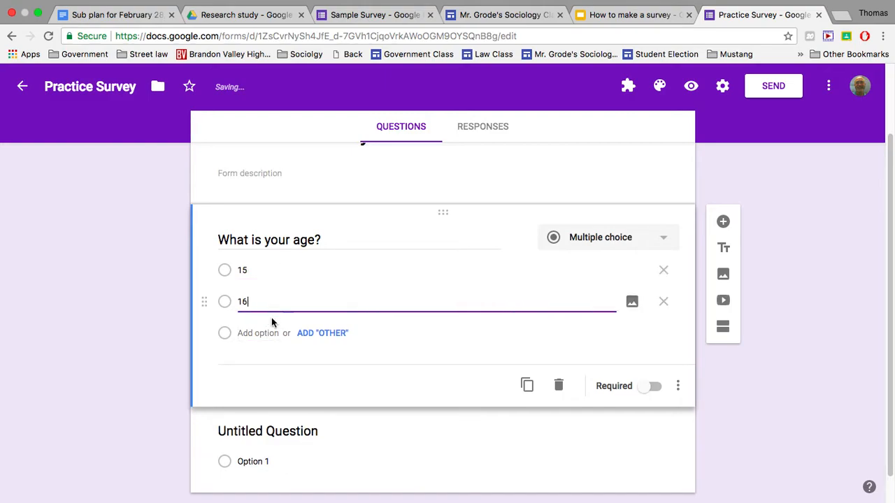
{"action": "left_click", "coordinate": [268, 333]}
{"action": "type", "text": "17"}
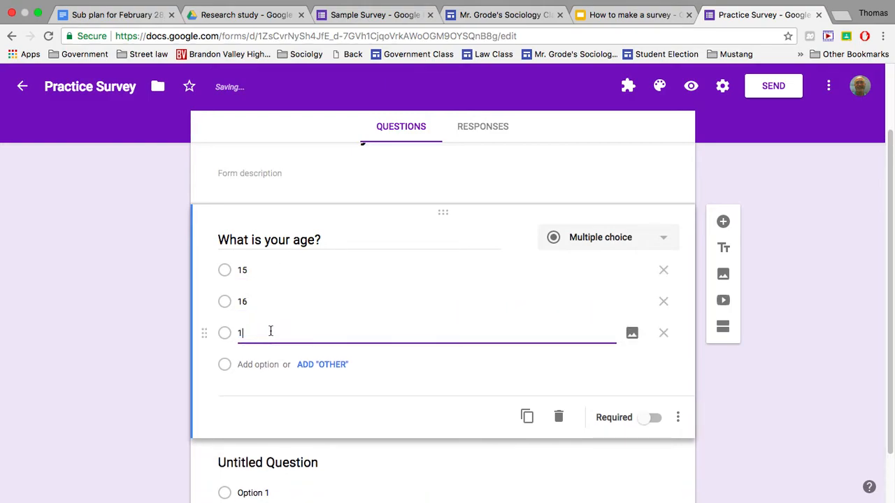
{"action": "left_click", "coordinate": [268, 363]}
{"action": "type", "text": "18"}
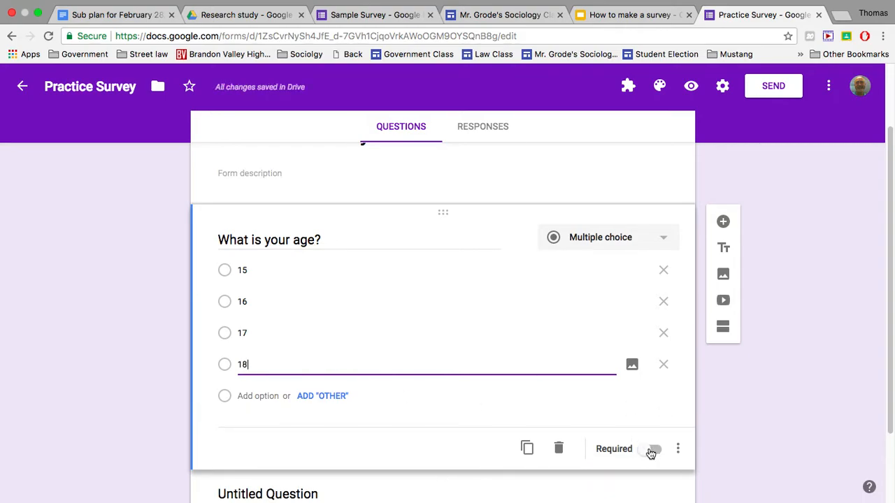
{"action": "left_click", "coordinate": [651, 451]}
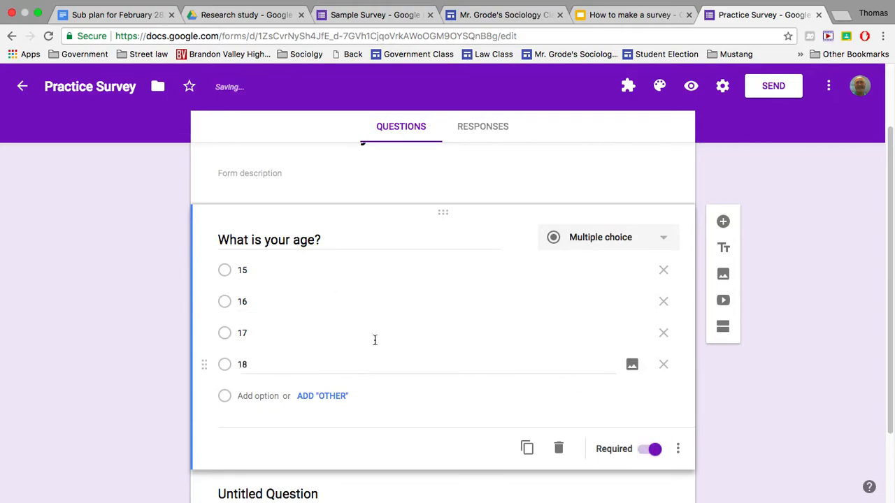
- Reword the untitled question below the age question as "What grade are you in ?"
{"action": "scroll", "coordinate": [396, 292], "scroll_direction": "down", "scroll_amount": 3}
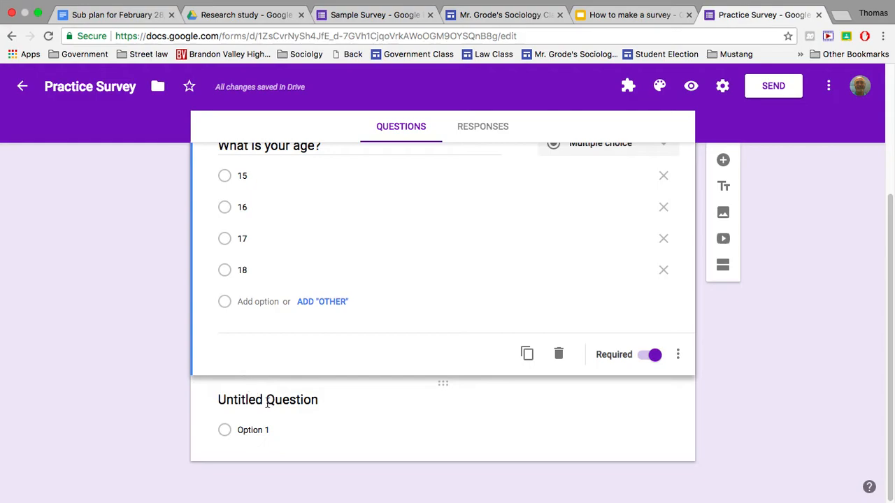
{"action": "left_click", "coordinate": [267, 403]}
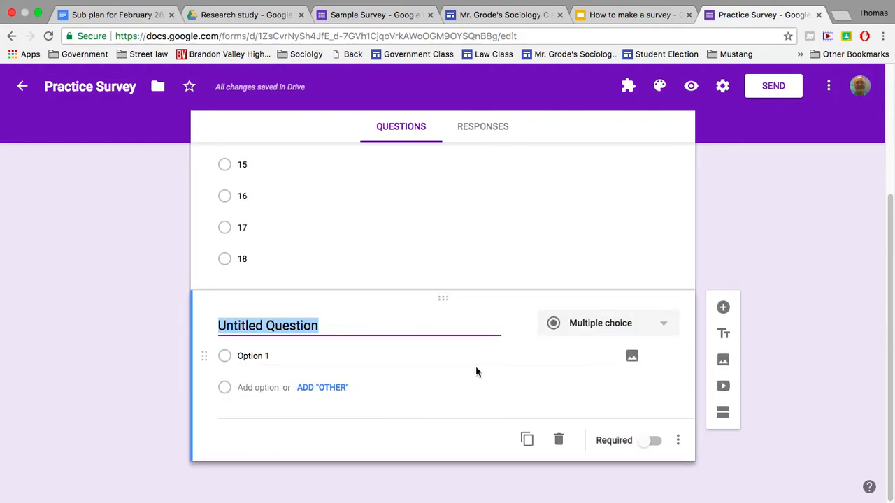
{"action": "key", "text": "BackSpace"}
{"action": "type", "text": "Wh"}
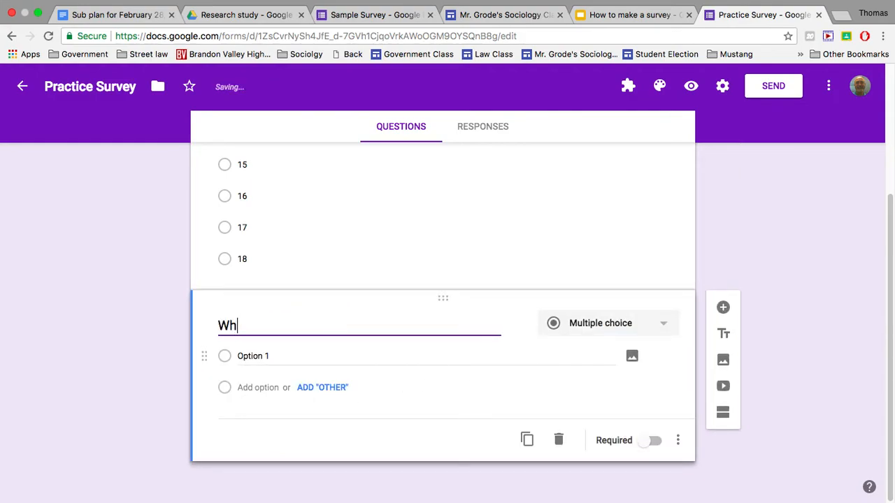
{"action": "type", "text": "at grade are "}
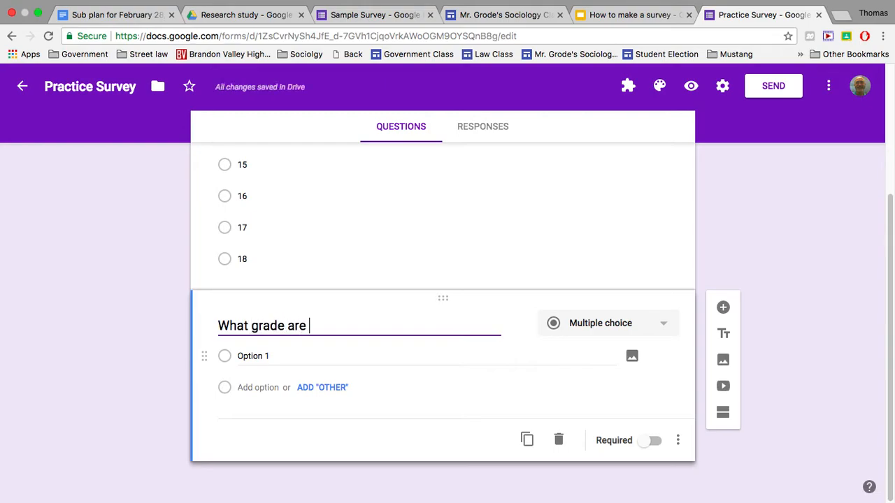
{"action": "type", "text": "you in ?"}
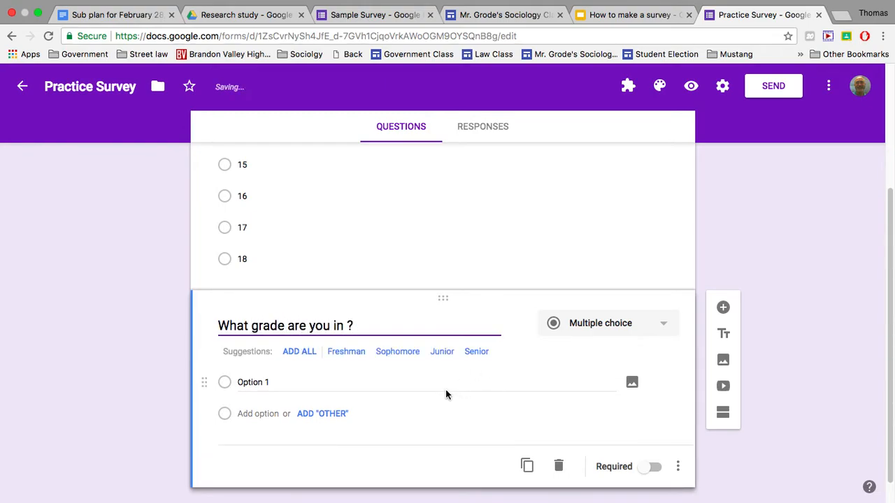
- Enter Freshman, Sophomore, Junior and Senior as the answer options of the grade question
{"action": "left_click", "coordinate": [291, 381]}
{"action": "type", "text": "9th"}
{"action": "key", "text": "BackSpace"}
{"action": "key", "text": "BackSpace"}
{"action": "key", "text": "BackSpace"}
{"action": "type", "text": "Freshman"}
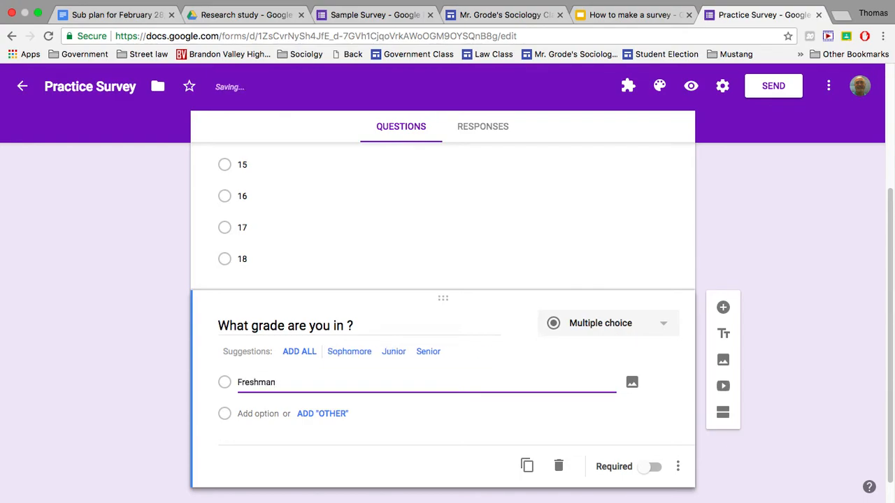
{"action": "key", "text": "Return"}
{"action": "type", "text": "Sophomore"}
{"action": "key", "text": "Return"}
{"action": "type", "text": "Junior"}
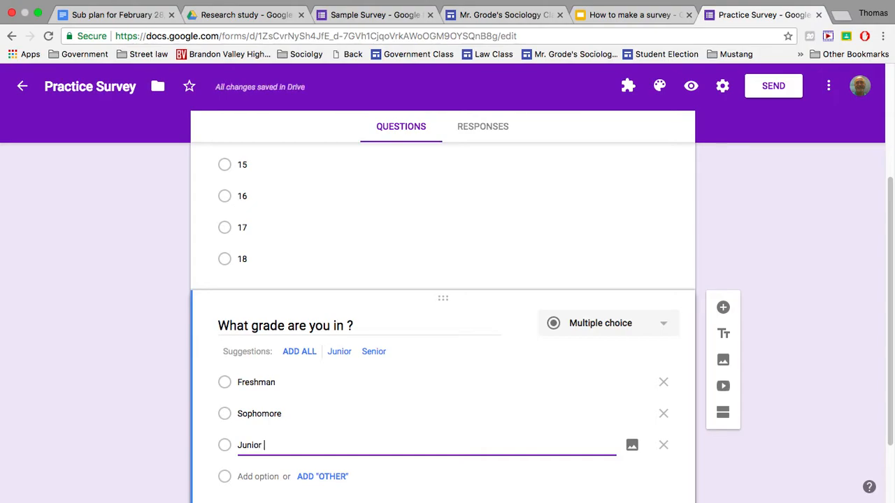
{"action": "key", "text": "Return"}
{"action": "type", "text": "s"}
{"action": "type", "text": "Senior"}
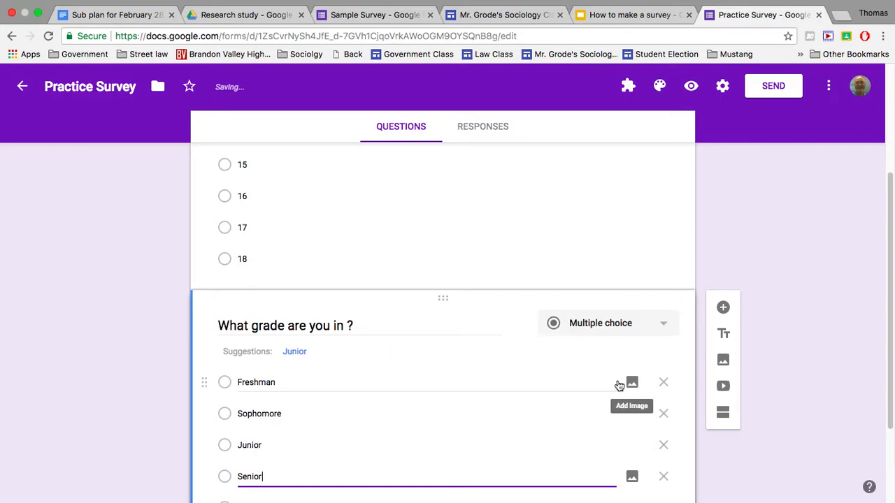
- Make the grade question required
{"action": "scroll", "coordinate": [621, 379], "scroll_direction": "down", "scroll_amount": 1}
{"action": "scroll", "coordinate": [622, 385], "scroll_direction": "down", "scroll_amount": 3}
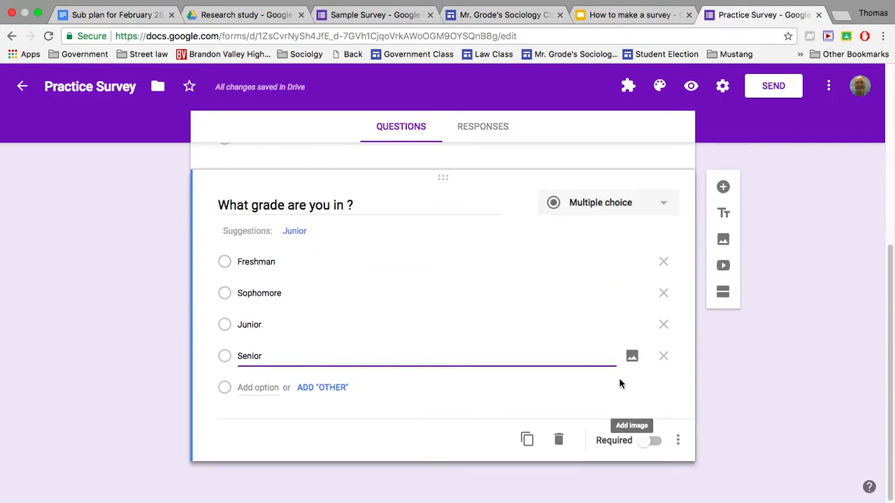
{"action": "left_click", "coordinate": [649, 443]}
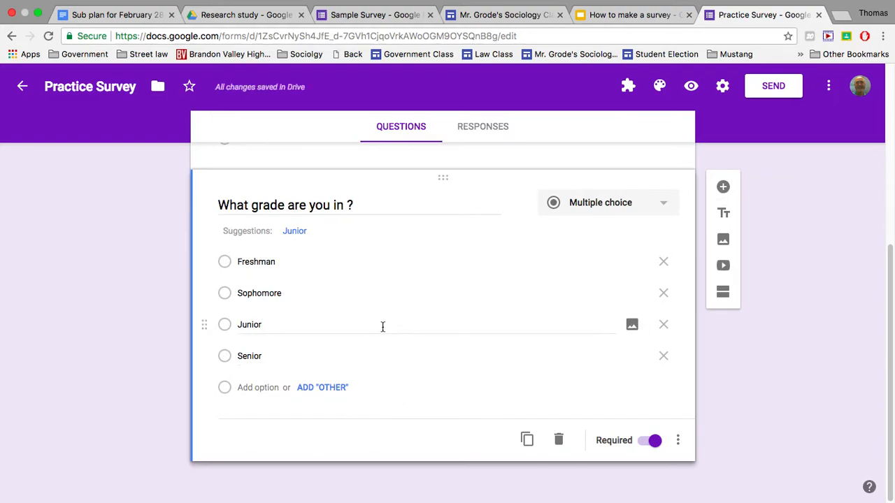
- Examine the questions and answer options in the Sample Survey, from age and grade through GPA and days absent
{"action": "scroll", "coordinate": [382, 326], "scroll_direction": "up", "scroll_amount": 2}
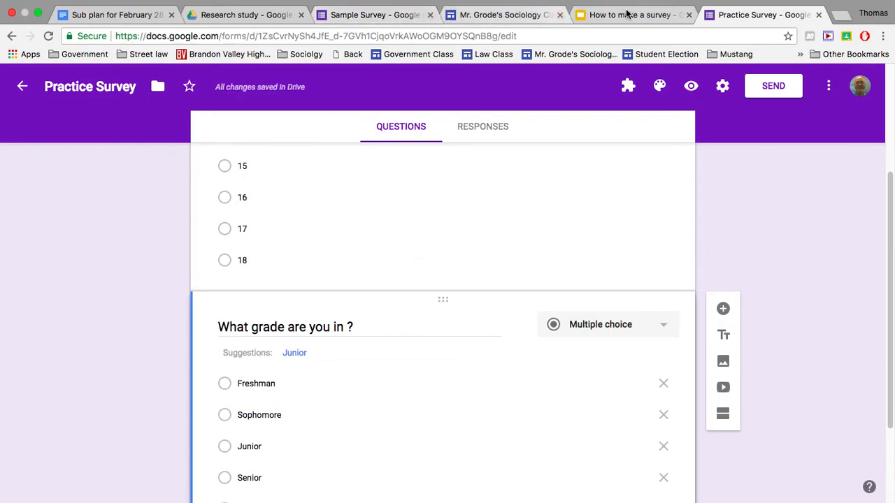
{"action": "left_click", "coordinate": [357, 15]}
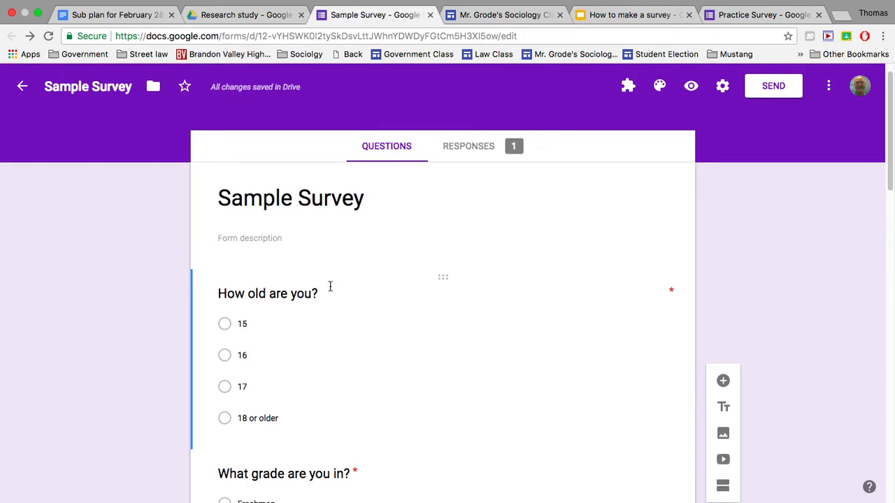
{"action": "scroll", "coordinate": [329, 286], "scroll_direction": "down", "scroll_amount": 1}
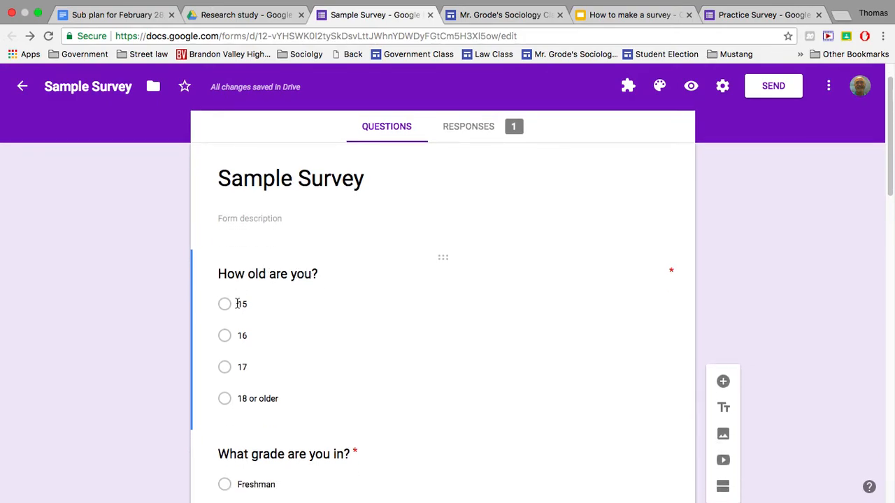
{"action": "scroll", "coordinate": [280, 339], "scroll_direction": "down", "scroll_amount": 2}
{"action": "scroll", "coordinate": [280, 339], "scroll_direction": "down", "scroll_amount": 2}
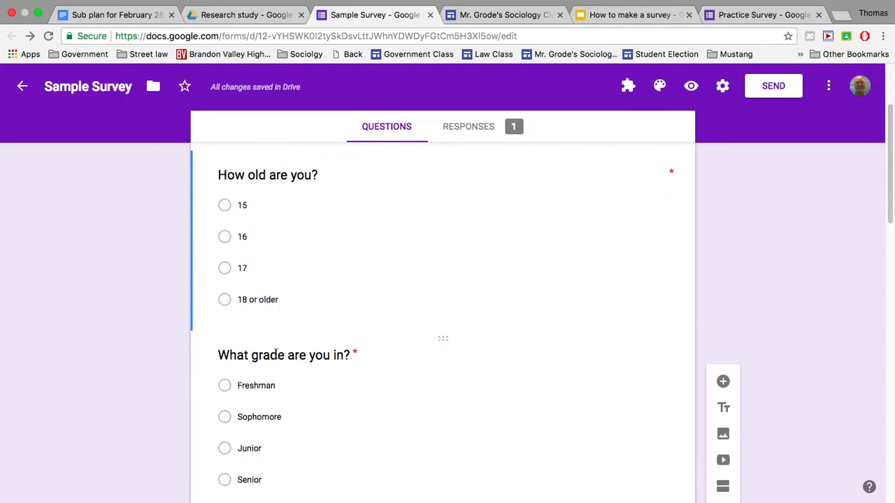
{"action": "scroll", "coordinate": [325, 359], "scroll_direction": "down", "scroll_amount": 6}
{"action": "scroll", "coordinate": [320, 355], "scroll_direction": "down", "scroll_amount": 1}
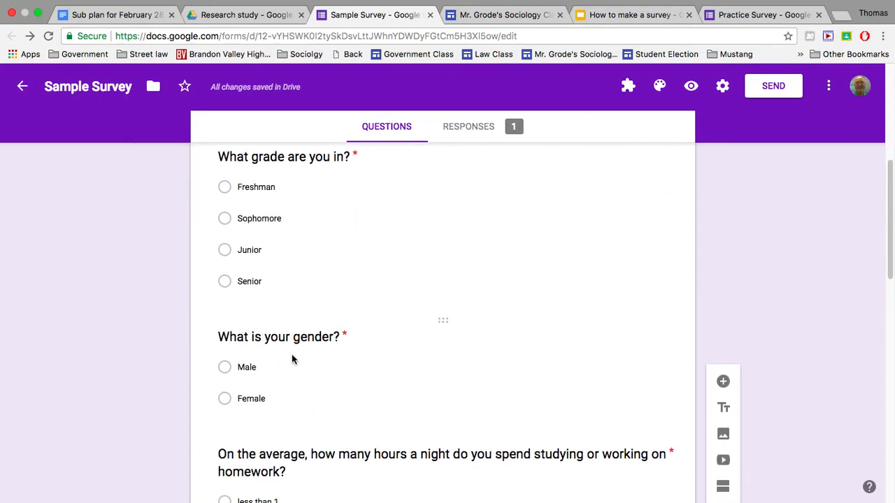
{"action": "scroll", "coordinate": [288, 352], "scroll_direction": "down", "scroll_amount": 5}
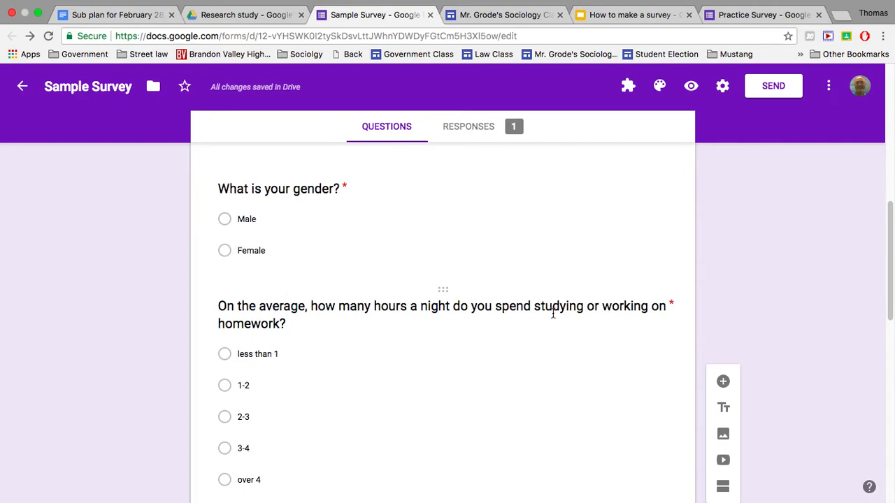
{"action": "scroll", "coordinate": [320, 332], "scroll_direction": "down", "scroll_amount": 3}
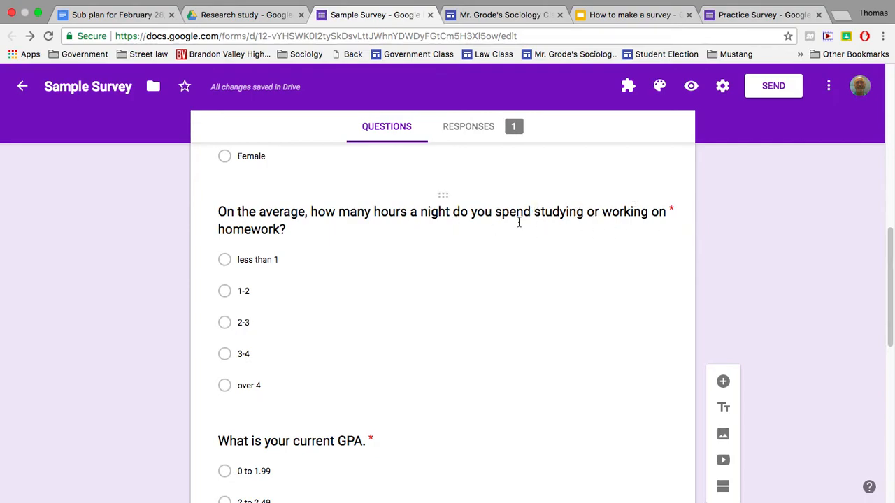
{"action": "scroll", "coordinate": [520, 225], "scroll_direction": "down", "scroll_amount": 3}
{"action": "scroll", "coordinate": [519, 227], "scroll_direction": "down", "scroll_amount": 2}
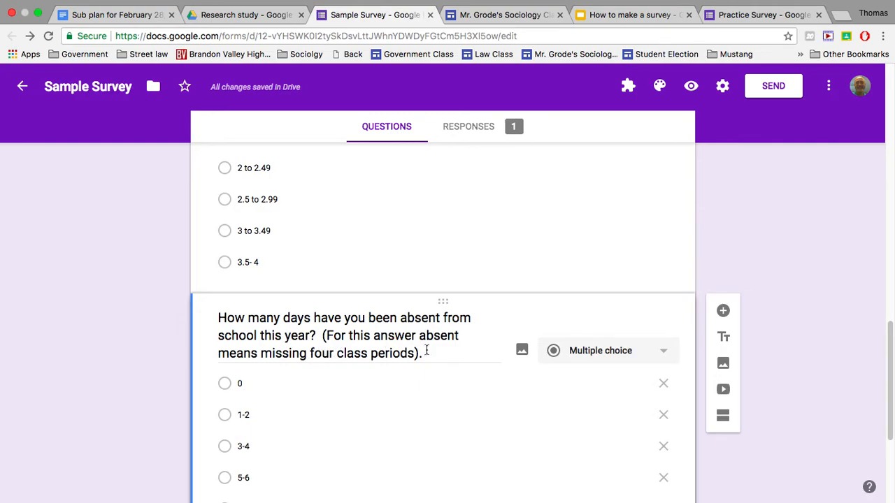
{"action": "scroll", "coordinate": [424, 344], "scroll_direction": "up", "scroll_amount": 2}
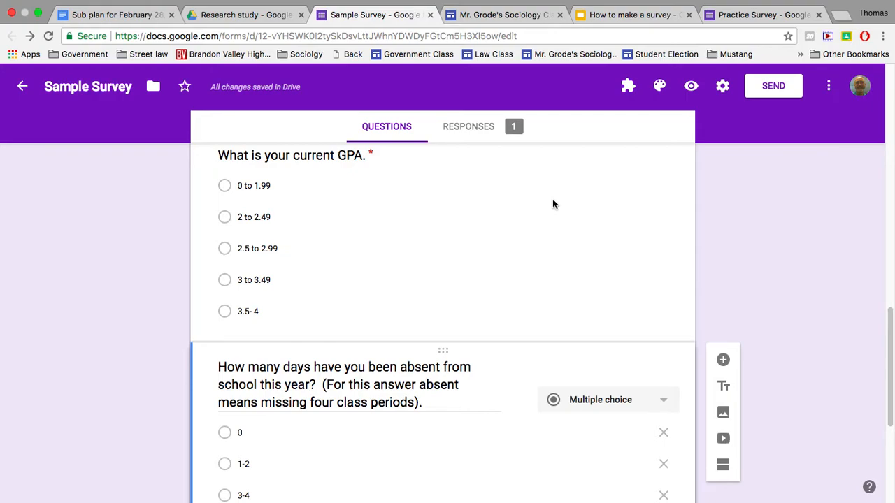
{"action": "scroll", "coordinate": [425, 223], "scroll_direction": "up", "scroll_amount": 15}
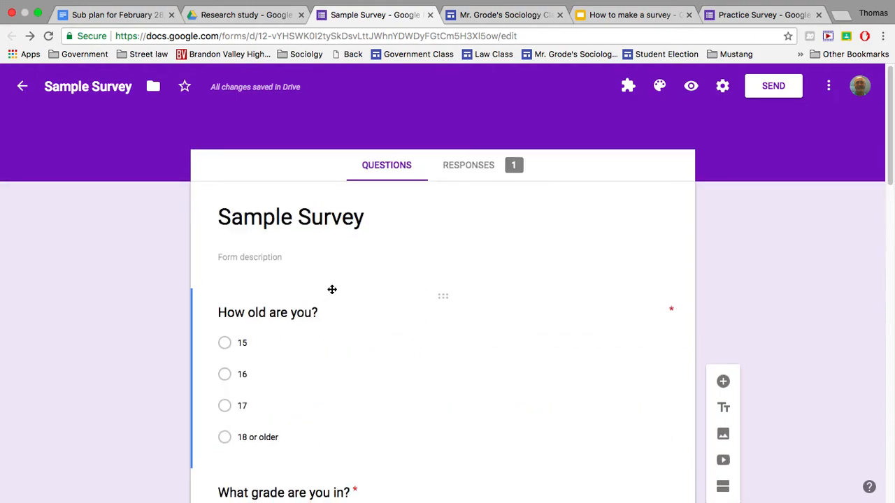
- Review the Sample Survey again from its first question to the absence question, checking the wording and answer ranges
{"action": "scroll", "coordinate": [330, 290], "scroll_direction": "down", "scroll_amount": 1}
{"action": "scroll", "coordinate": [328, 290], "scroll_direction": "down", "scroll_amount": 2}
{"action": "scroll", "coordinate": [314, 349], "scroll_direction": "up", "scroll_amount": 1}
{"action": "scroll", "coordinate": [301, 364], "scroll_direction": "down", "scroll_amount": 1}
{"action": "scroll", "coordinate": [305, 312], "scroll_direction": "down", "scroll_amount": 2}
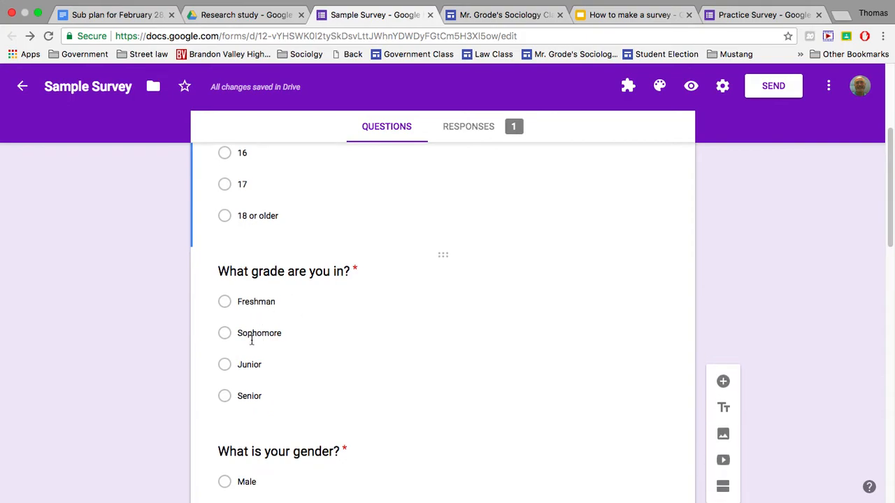
{"action": "scroll", "coordinate": [334, 300], "scroll_direction": "down", "scroll_amount": 2}
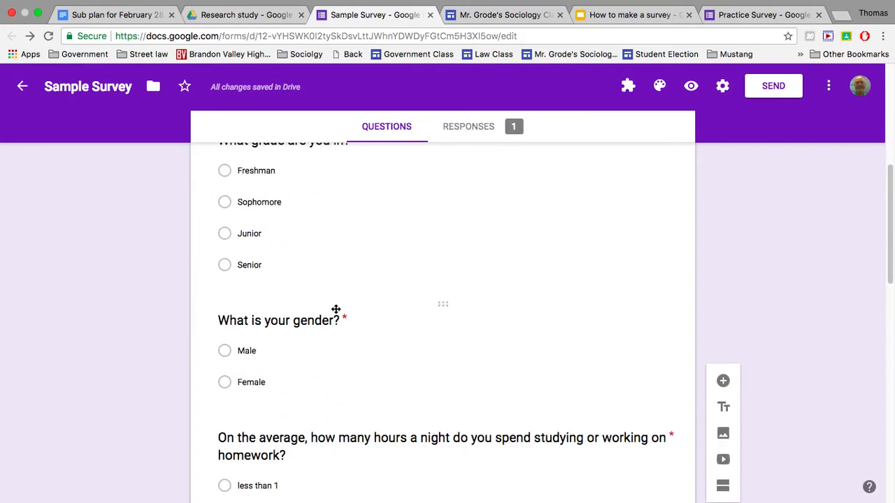
{"action": "scroll", "coordinate": [320, 311], "scroll_direction": "down", "scroll_amount": 5}
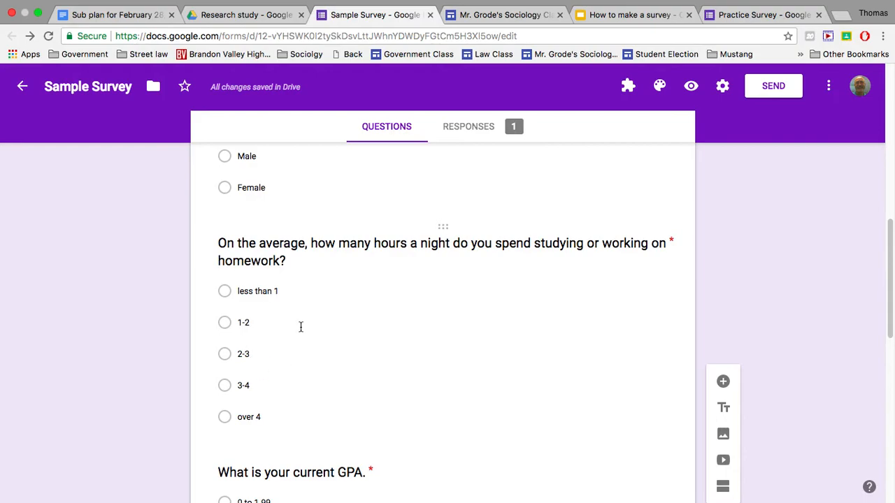
{"action": "scroll", "coordinate": [302, 324], "scroll_direction": "down", "scroll_amount": 5}
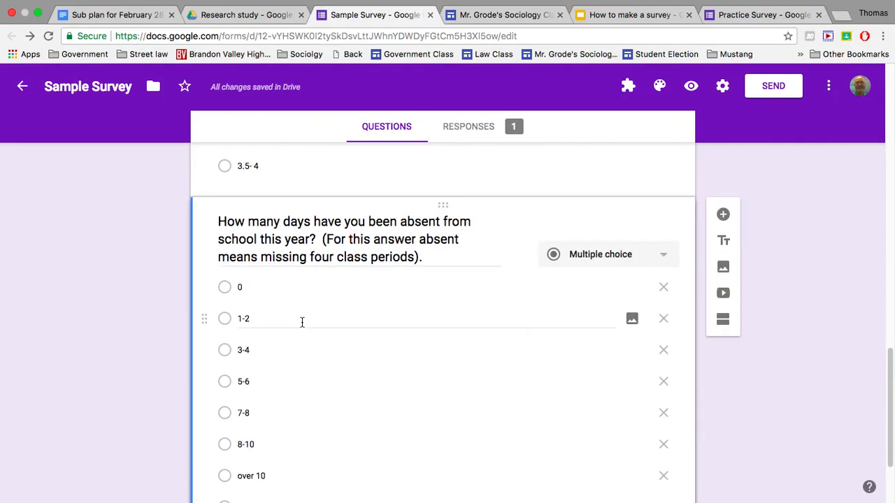
{"action": "scroll", "coordinate": [302, 320], "scroll_direction": "down", "scroll_amount": 2}
{"action": "scroll", "coordinate": [303, 319], "scroll_direction": "up", "scroll_amount": 9}
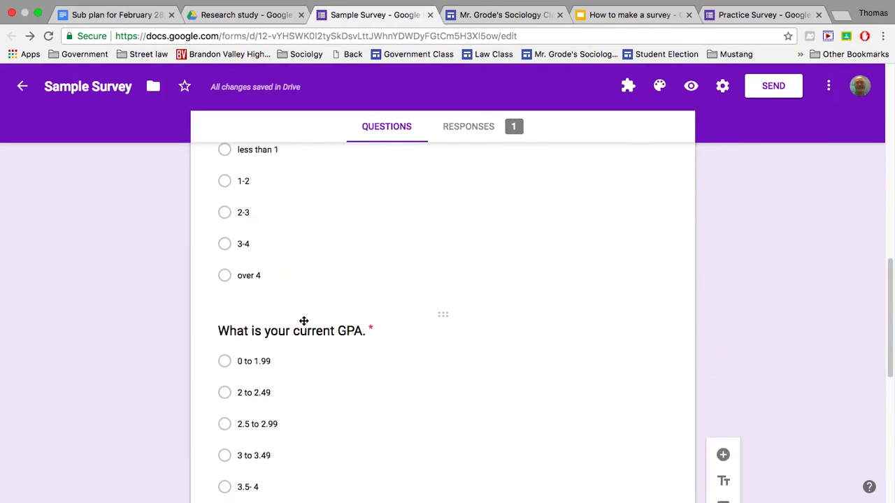
{"action": "scroll", "coordinate": [303, 320], "scroll_direction": "up", "scroll_amount": 8}
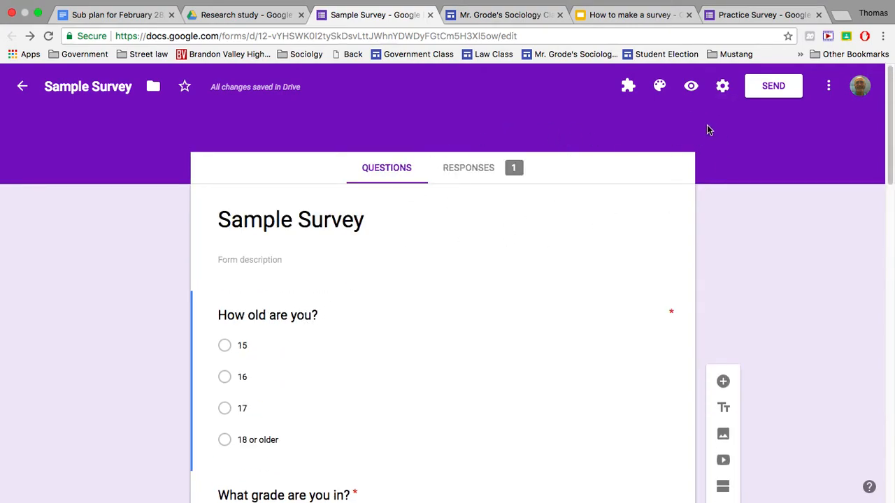
- In the Practice Survey's general settings, limit respondents to 1 response and save
{"action": "left_click", "coordinate": [764, 14]}
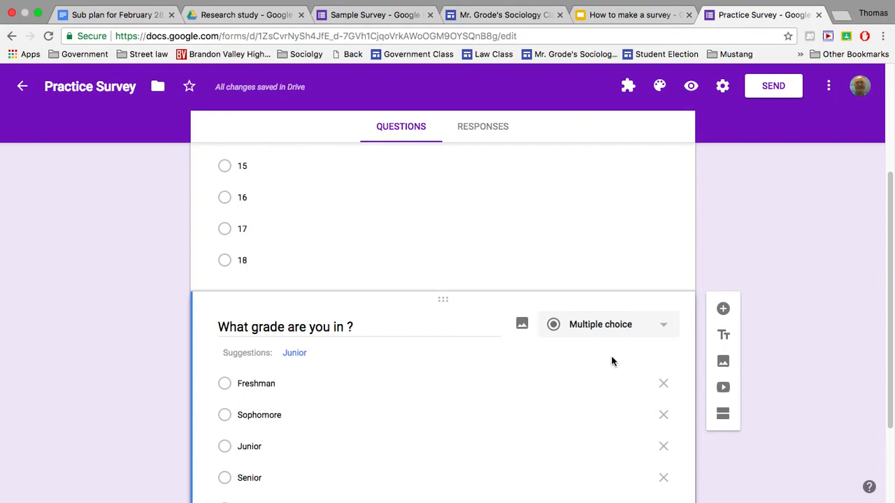
{"action": "scroll", "coordinate": [414, 377], "scroll_direction": "down", "scroll_amount": 2}
{"action": "scroll", "coordinate": [422, 365], "scroll_direction": "up", "scroll_amount": 6}
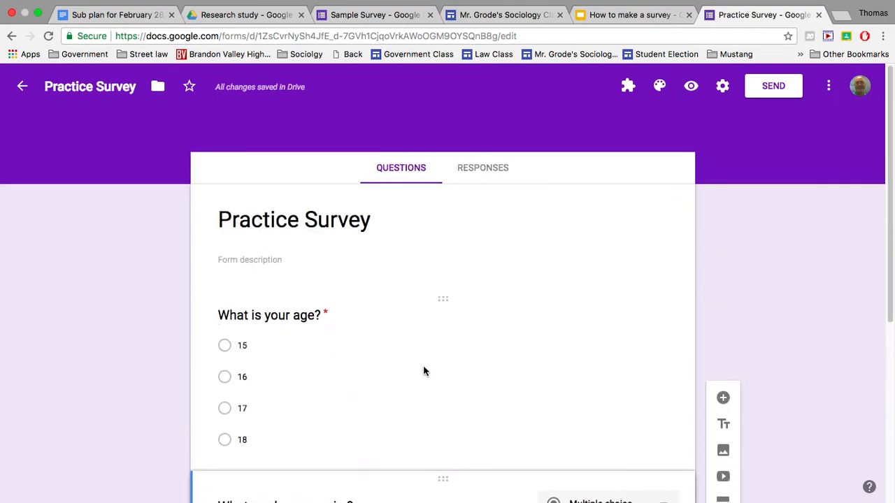
{"action": "left_click", "coordinate": [722, 86]}
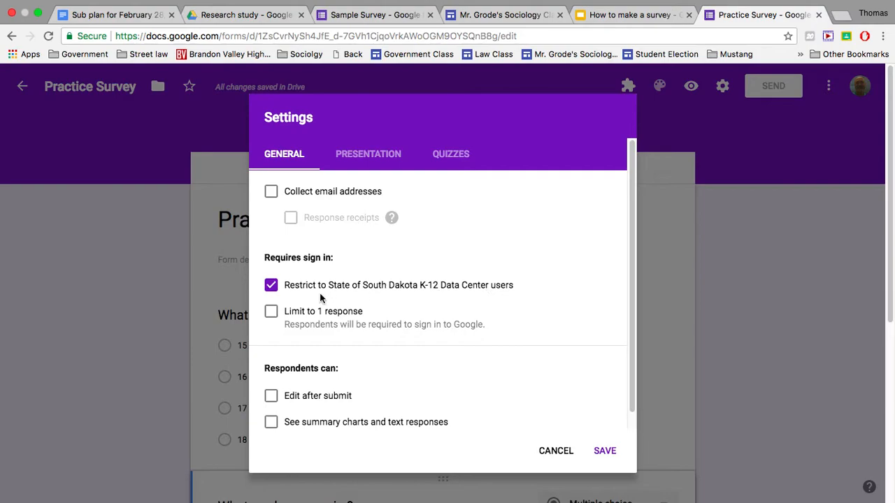
{"action": "left_click", "coordinate": [272, 313]}
{"action": "left_click", "coordinate": [604, 452]}
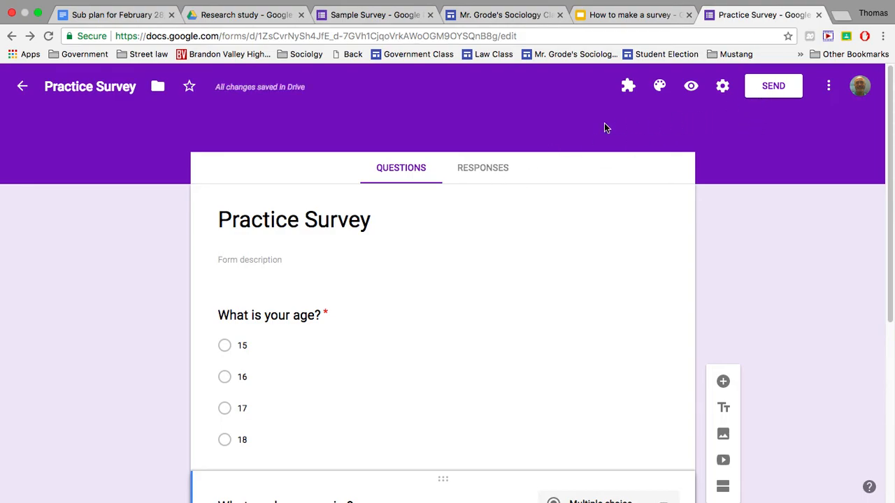
- Get a link for sending the Practice Survey, shorten its URL and copy it
{"action": "left_click", "coordinate": [774, 87]}
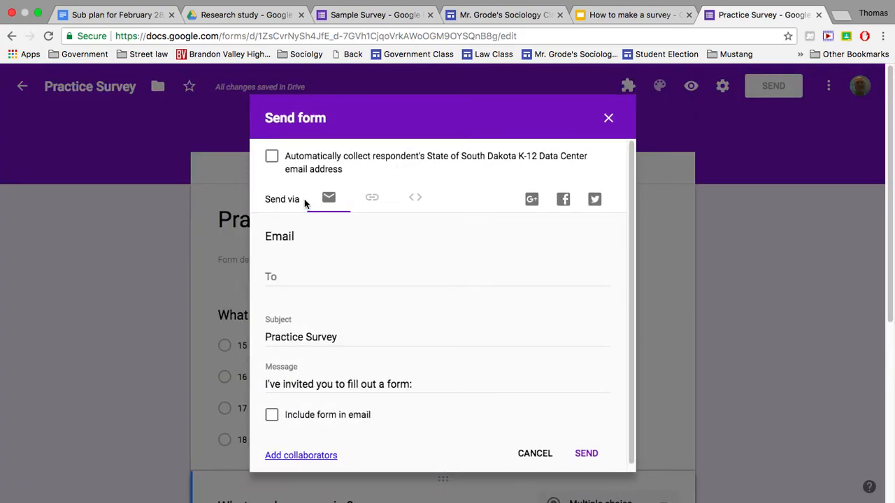
{"action": "left_click", "coordinate": [372, 200]}
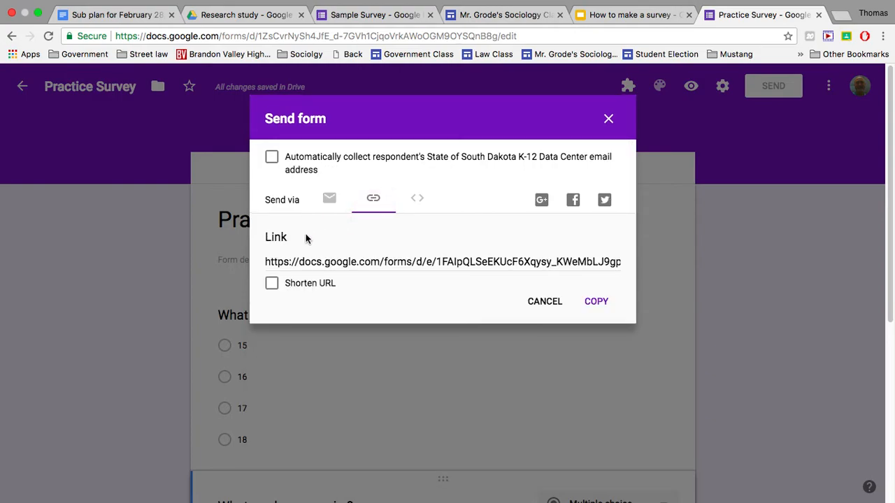
{"action": "left_click", "coordinate": [272, 285]}
{"action": "left_click", "coordinate": [596, 303]}
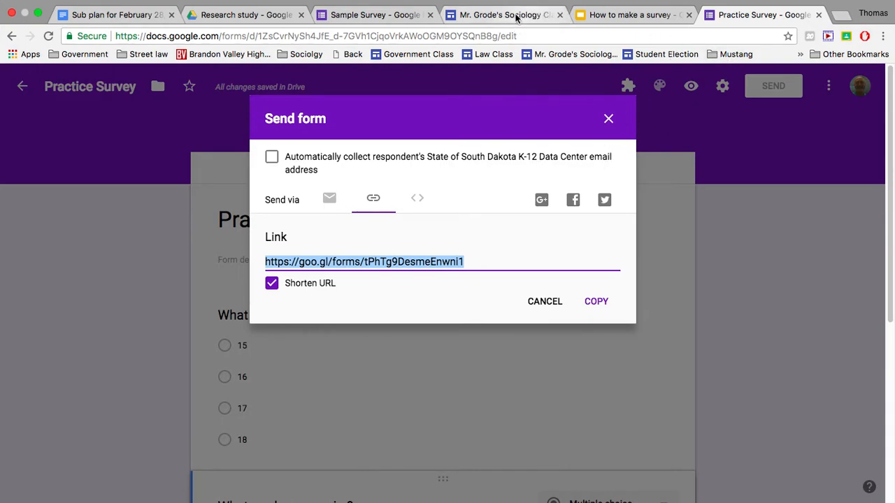
- Open the Sample Survey through its link on the sociology class site's Project page
{"action": "left_click", "coordinate": [375, 15]}
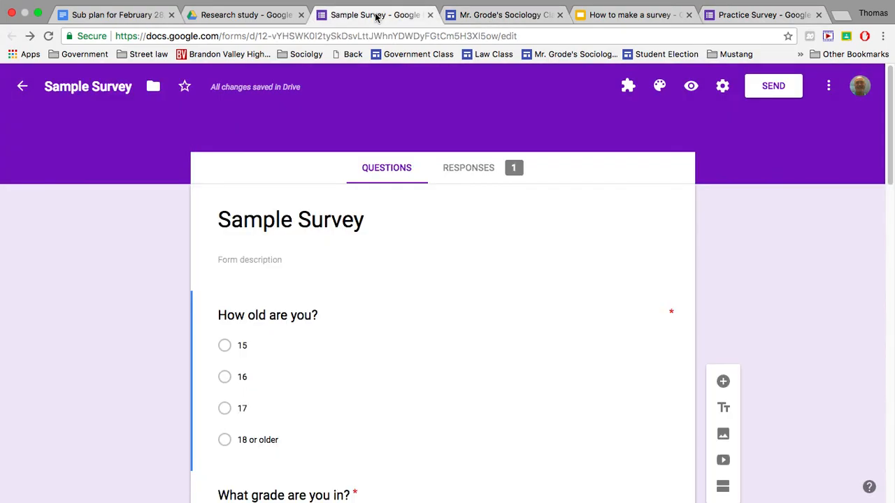
{"action": "left_click", "coordinate": [500, 15]}
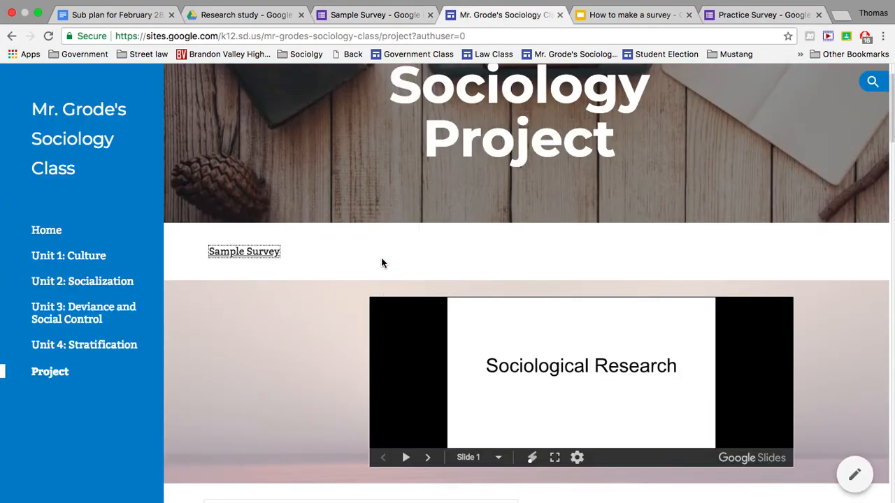
{"action": "left_click", "coordinate": [238, 253]}
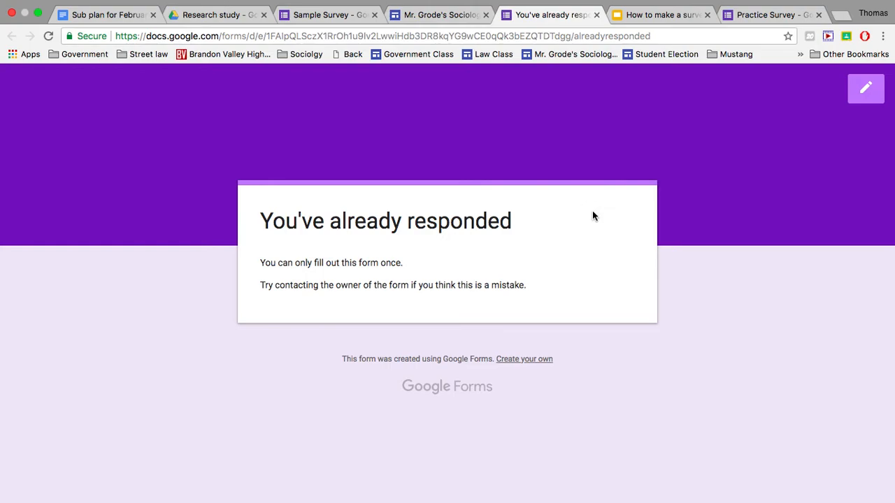
- Switch to the Sample Survey's response summary and examine the pie chart and legend for the age question
{"action": "left_click", "coordinate": [341, 15]}
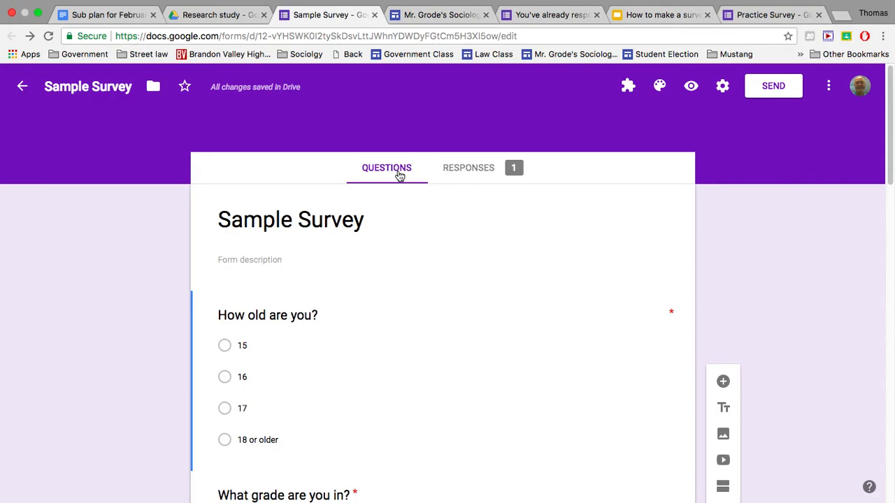
{"action": "left_click", "coordinate": [476, 171]}
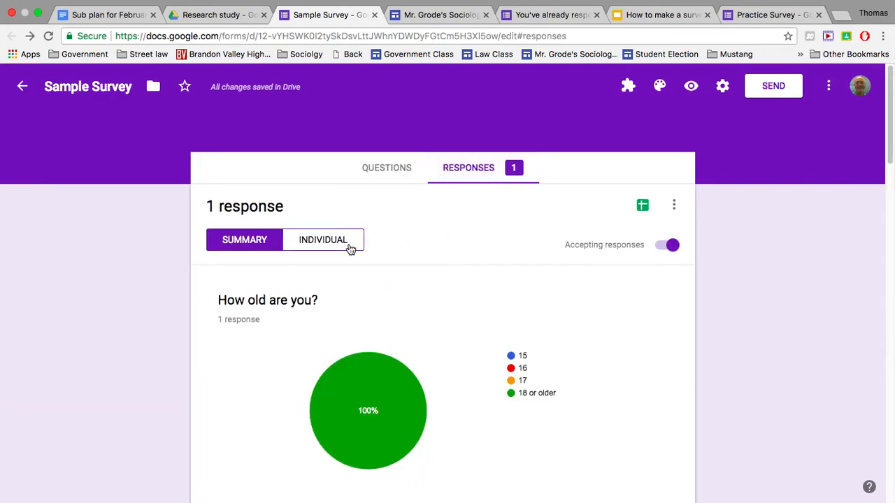
{"action": "scroll", "coordinate": [441, 295], "scroll_direction": "down", "scroll_amount": 1}
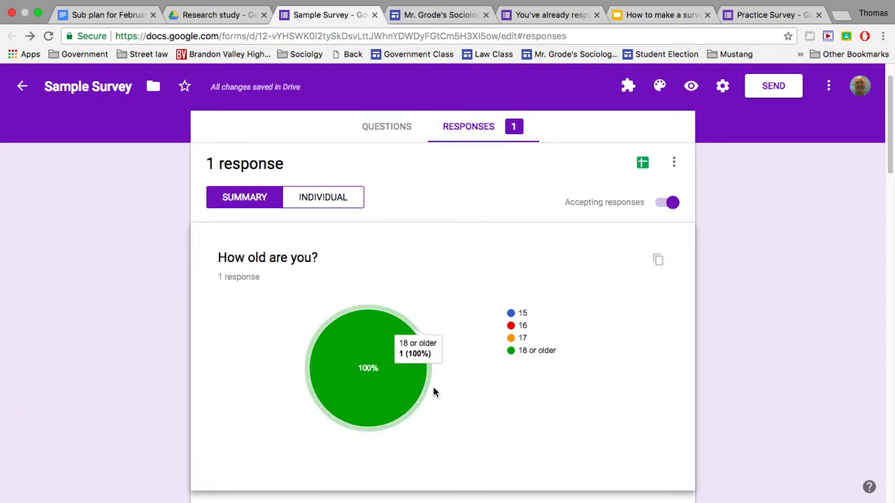
{"action": "mouse_move", "coordinate": [389, 313]}
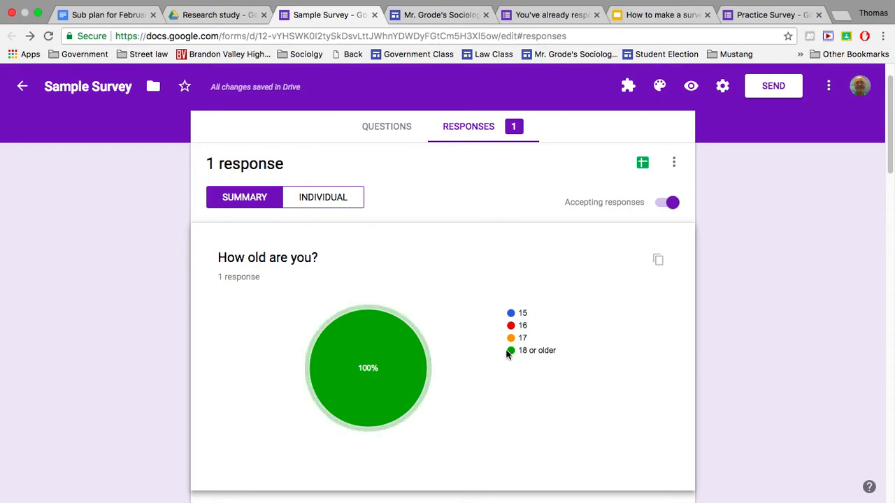
{"action": "mouse_move", "coordinate": [347, 402]}
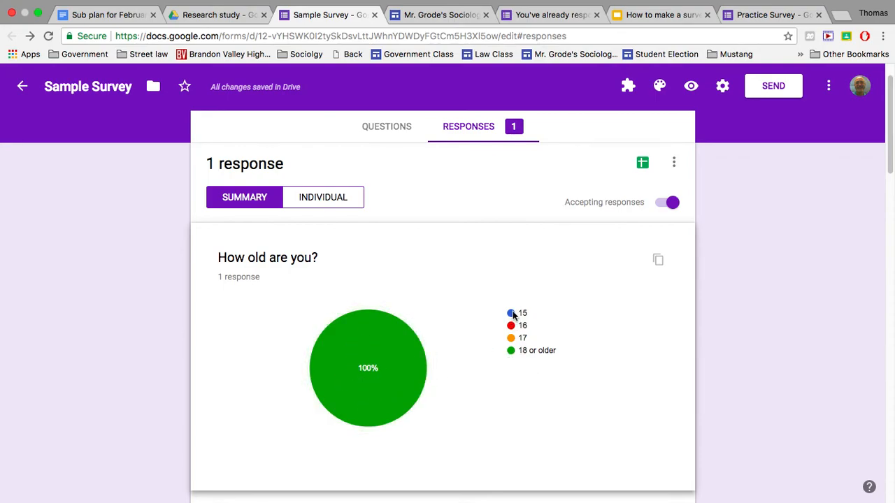
{"action": "mouse_move", "coordinate": [412, 369]}
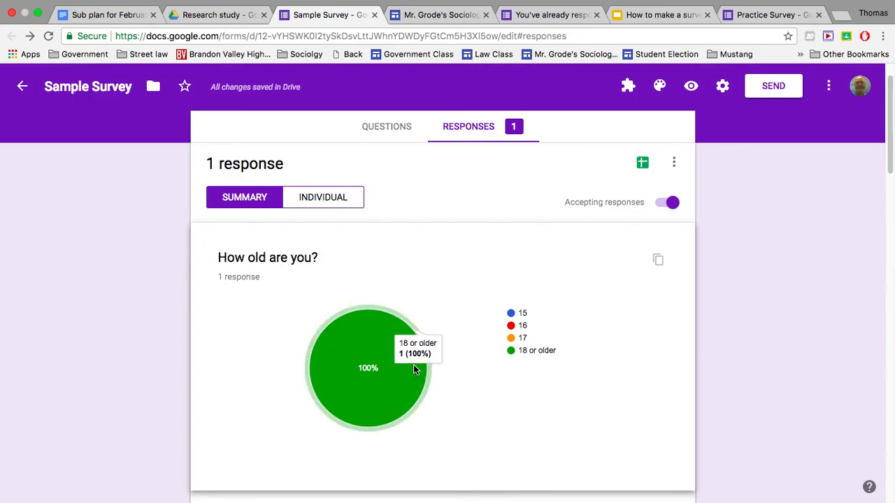
- Examine the Sample Survey's response charts for the grade, gender and nightly homework hours questions
{"action": "scroll", "coordinate": [413, 366], "scroll_direction": "down", "scroll_amount": 5}
{"action": "scroll", "coordinate": [412, 368], "scroll_direction": "down", "scroll_amount": 3}
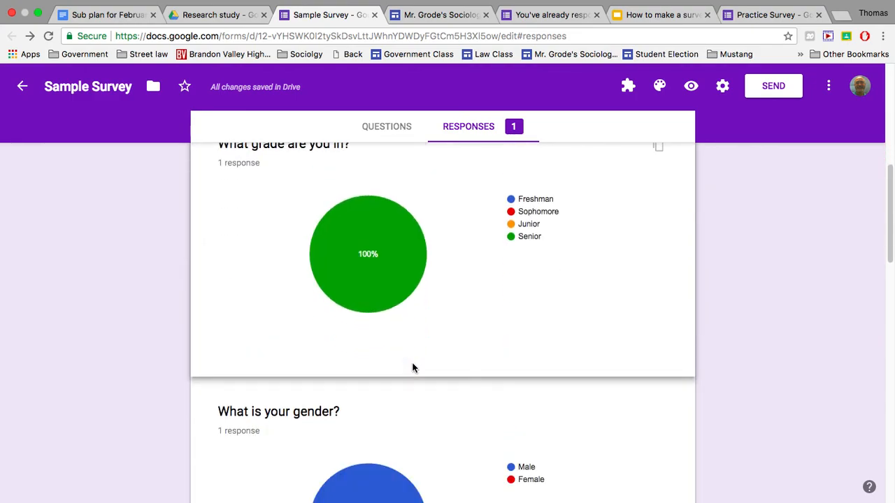
{"action": "scroll", "coordinate": [412, 366], "scroll_direction": "down", "scroll_amount": 1}
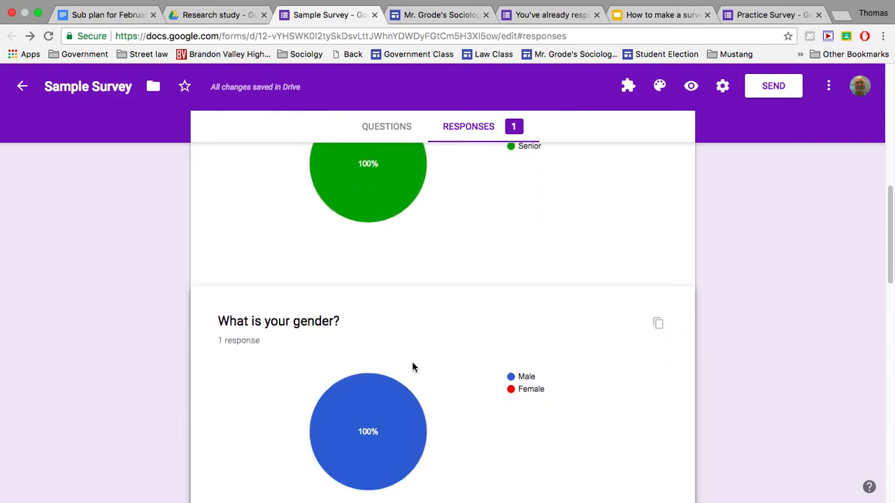
{"action": "scroll", "coordinate": [413, 366], "scroll_direction": "down", "scroll_amount": 2}
{"action": "scroll", "coordinate": [413, 365], "scroll_direction": "up", "scroll_amount": 1}
{"action": "scroll", "coordinate": [413, 365], "scroll_direction": "down", "scroll_amount": 3}
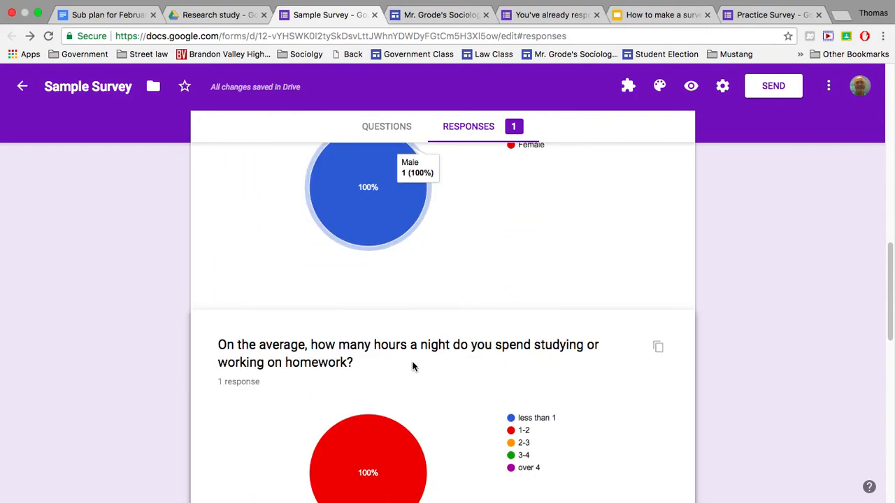
{"action": "scroll", "coordinate": [459, 340], "scroll_direction": "down", "scroll_amount": 1}
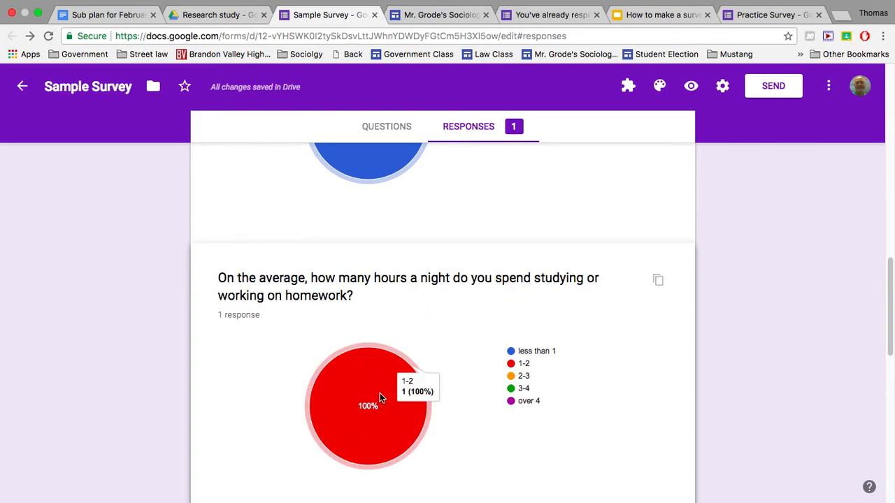
{"action": "scroll", "coordinate": [380, 398], "scroll_direction": "down", "scroll_amount": 1}
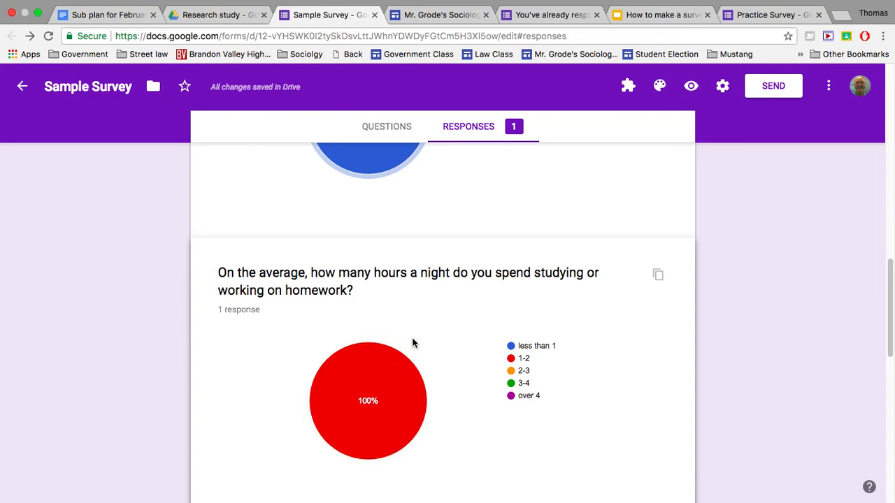
- View the Sample Survey's responses as a spreadsheet in Google Sheets
{"action": "scroll", "coordinate": [413, 339], "scroll_direction": "up", "scroll_amount": 15}
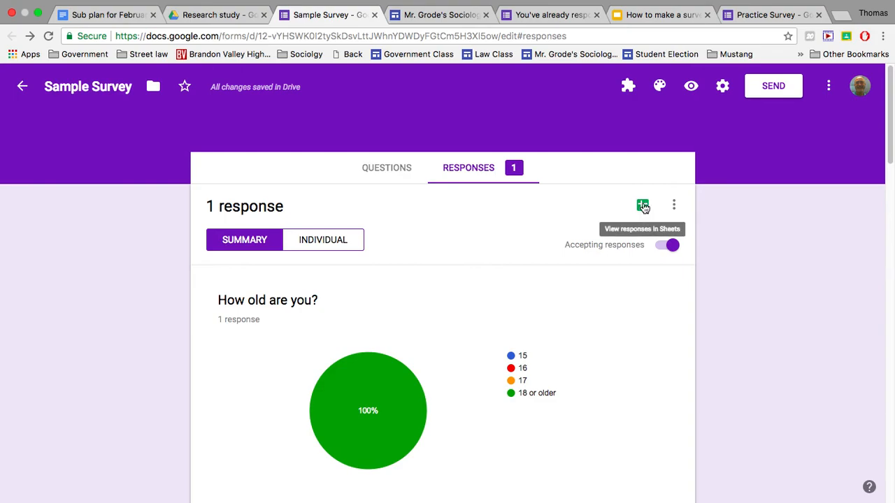
{"action": "left_click", "coordinate": [643, 206]}
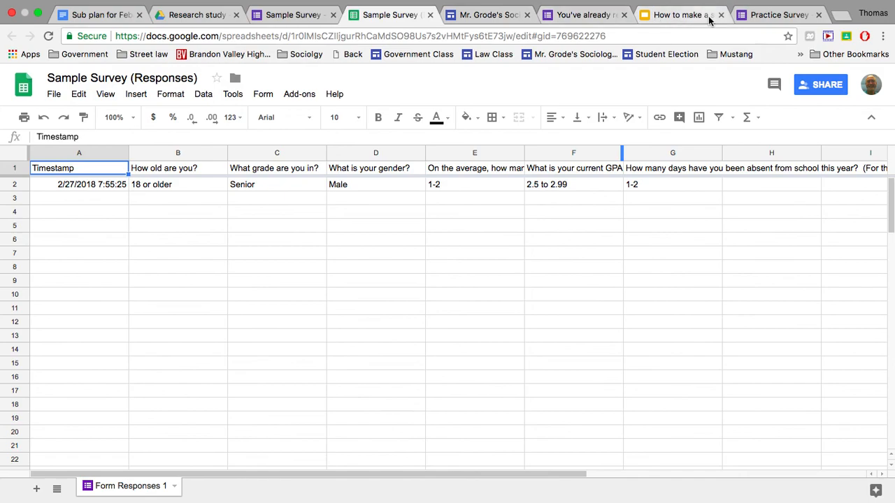
- Check the sociology class site's Project page, then return to the Practice Survey and close its Send form dialog
{"action": "left_click", "coordinate": [489, 16]}
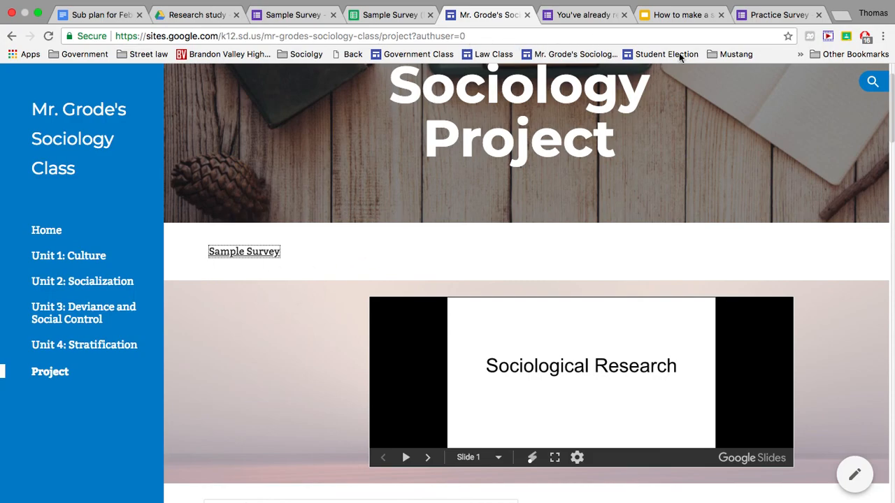
{"action": "left_click", "coordinate": [769, 15]}
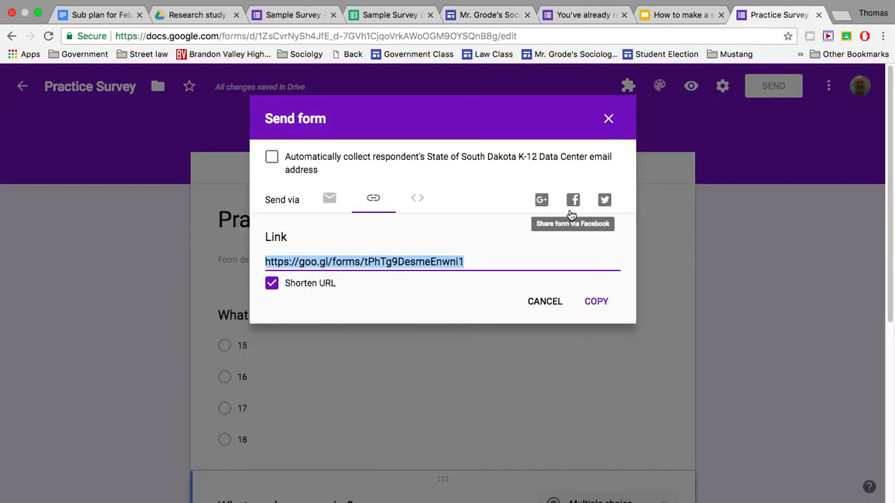
{"action": "left_click", "coordinate": [608, 119]}
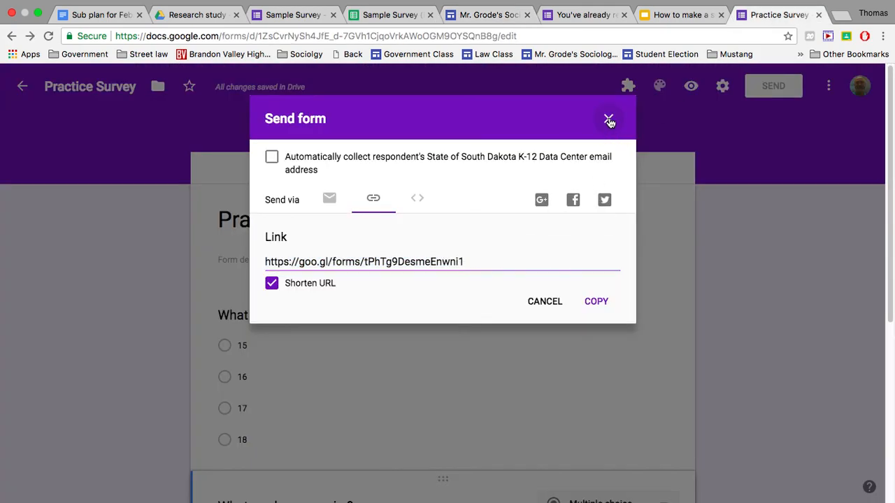